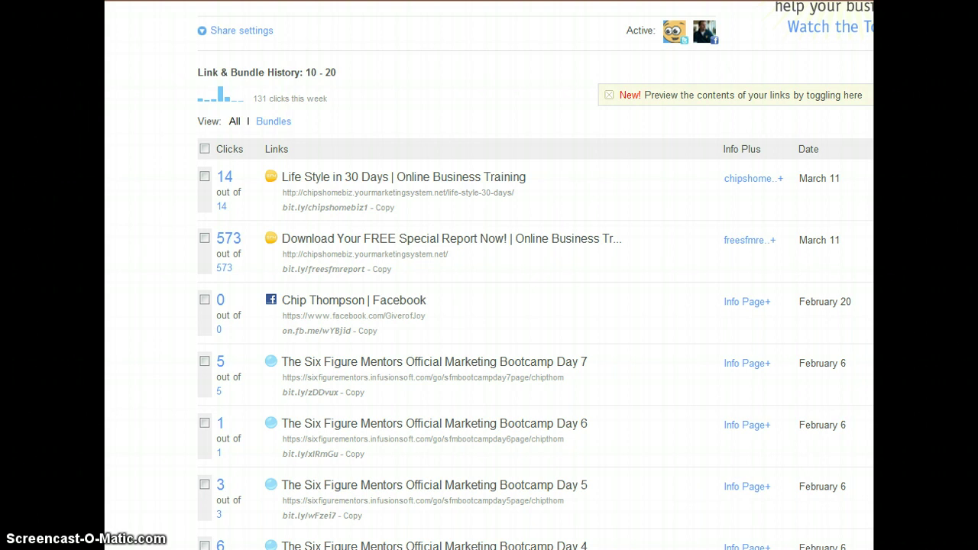
# Go to page 1 of the link history and review the most recently shortened links
pyautogui.click(115, 491)
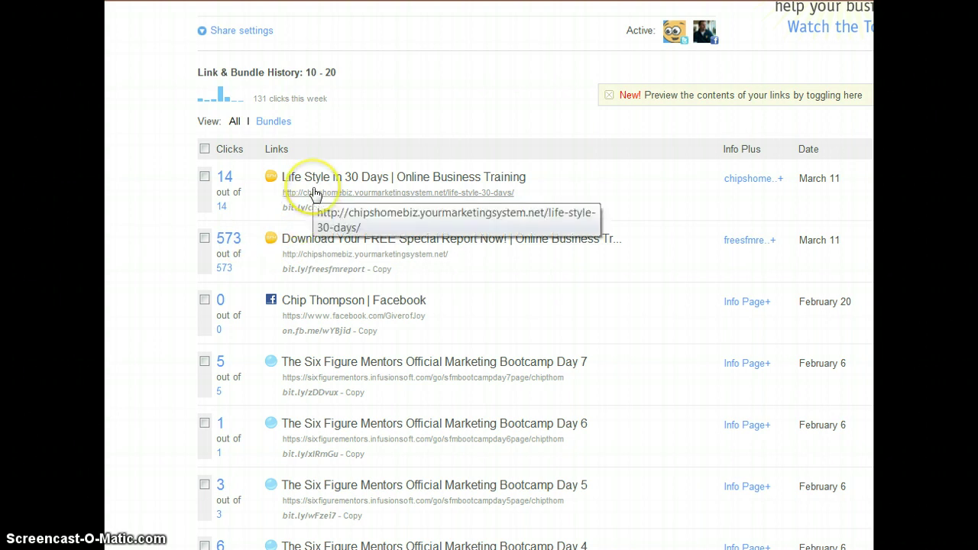
pyautogui.scroll(-5, 314, 196)
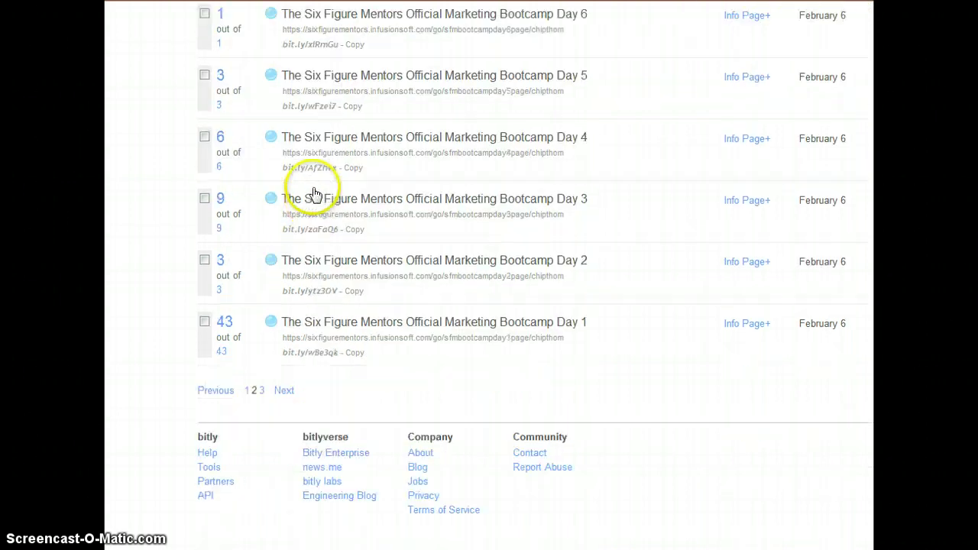
pyautogui.click(247, 391)
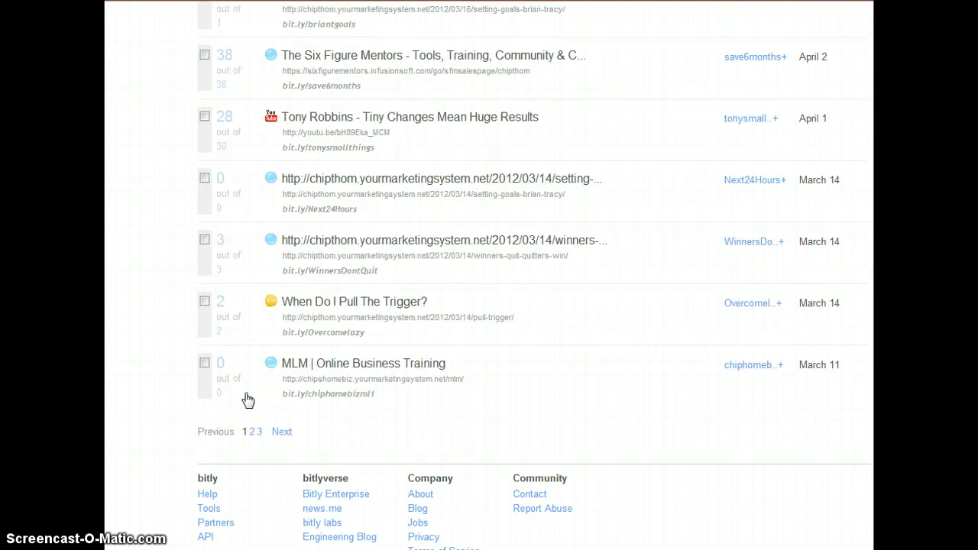
pyautogui.scroll(2, 252, 405)
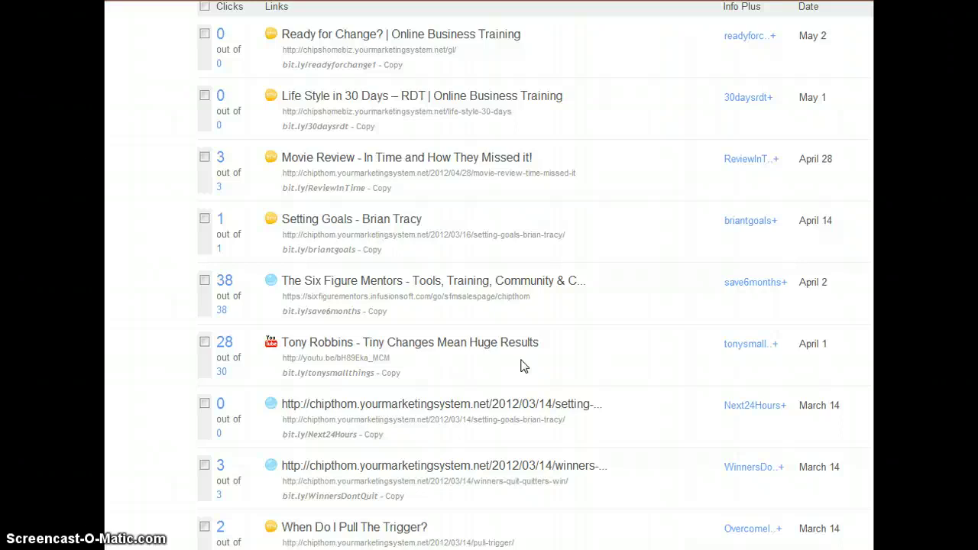
pyautogui.scroll(2, 520, 366)
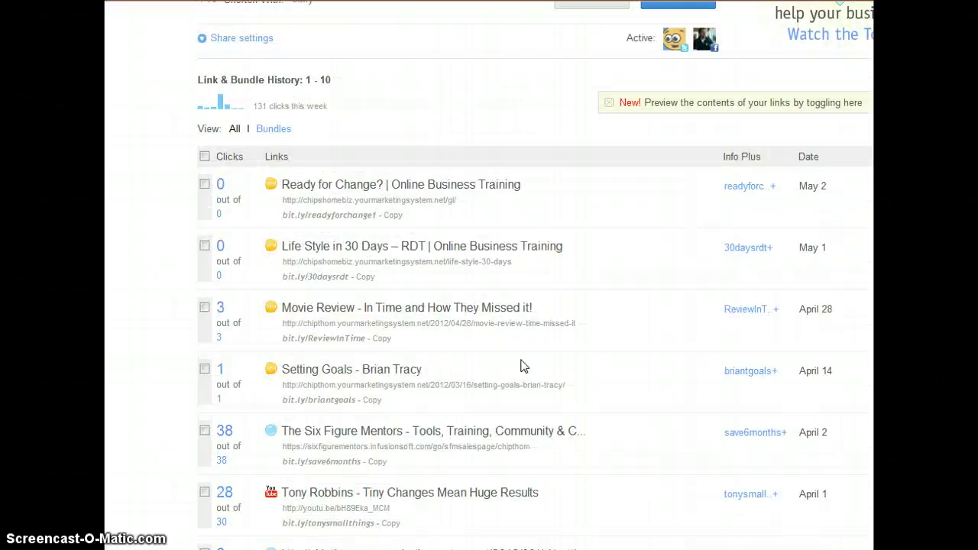
# Return to page 2 of the link history and open the click statistics for all links
pyautogui.scroll(-5, 347, 170)
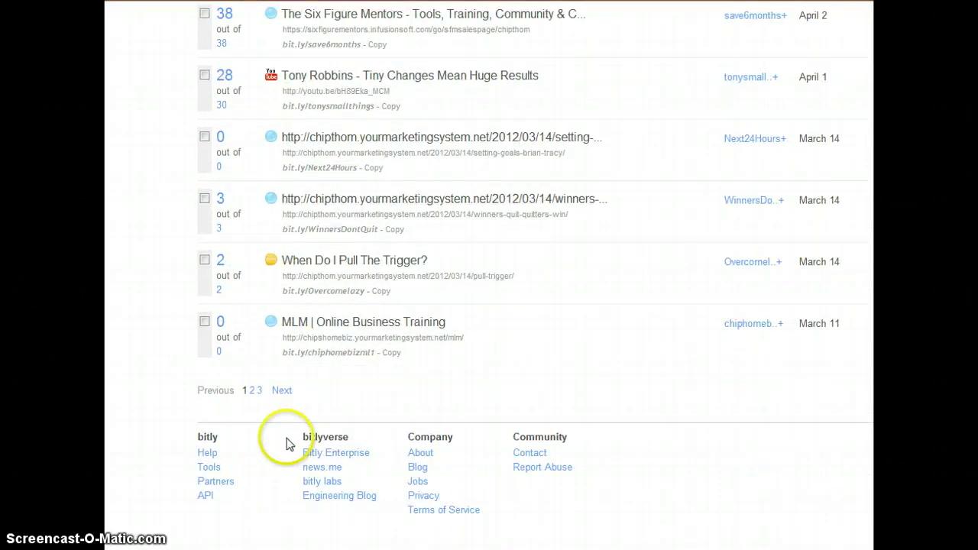
pyautogui.click(252, 390)
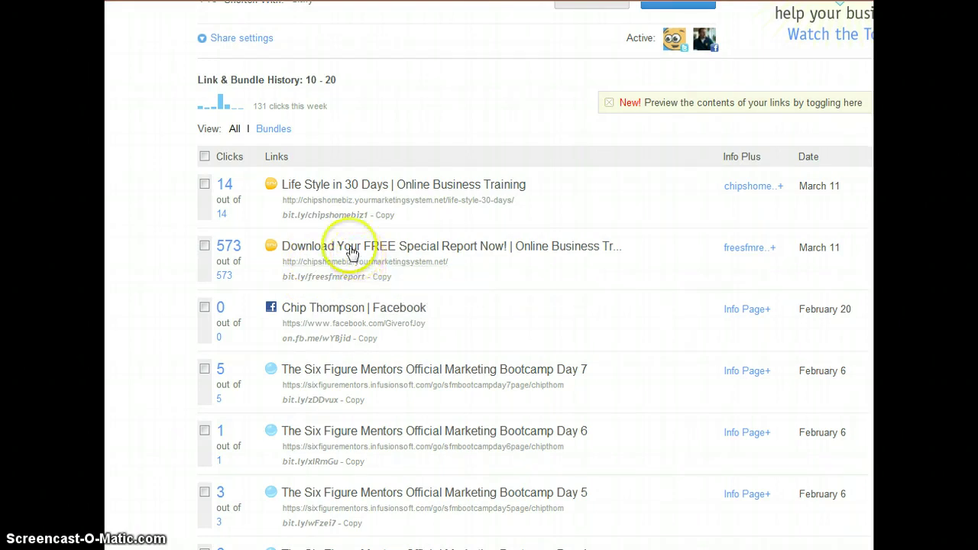
pyautogui.scroll(2, 347, 247)
pyautogui.scroll(1, 348, 246)
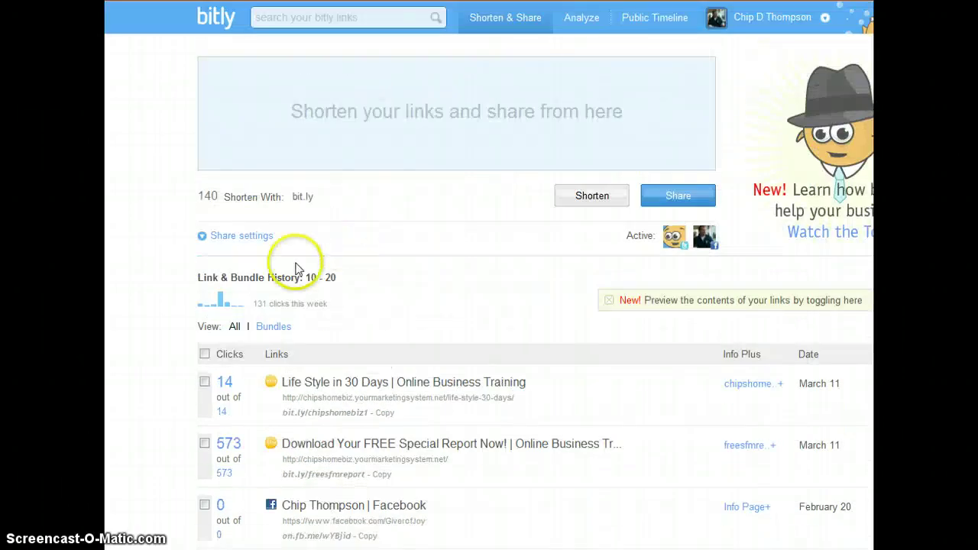
pyautogui.click(221, 303)
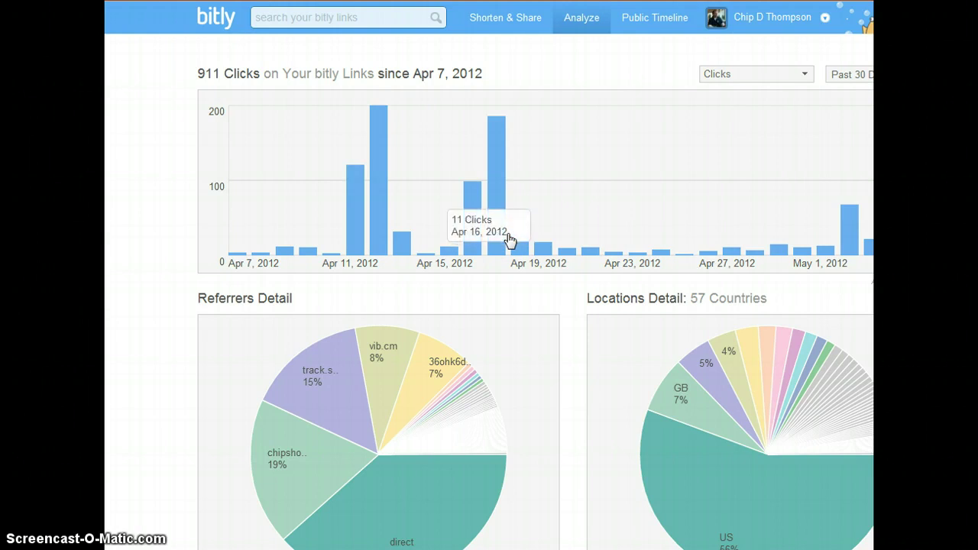
# Show the per-link click breakdown for April 13, 2012 and review the listed links
pyautogui.click(484, 260)
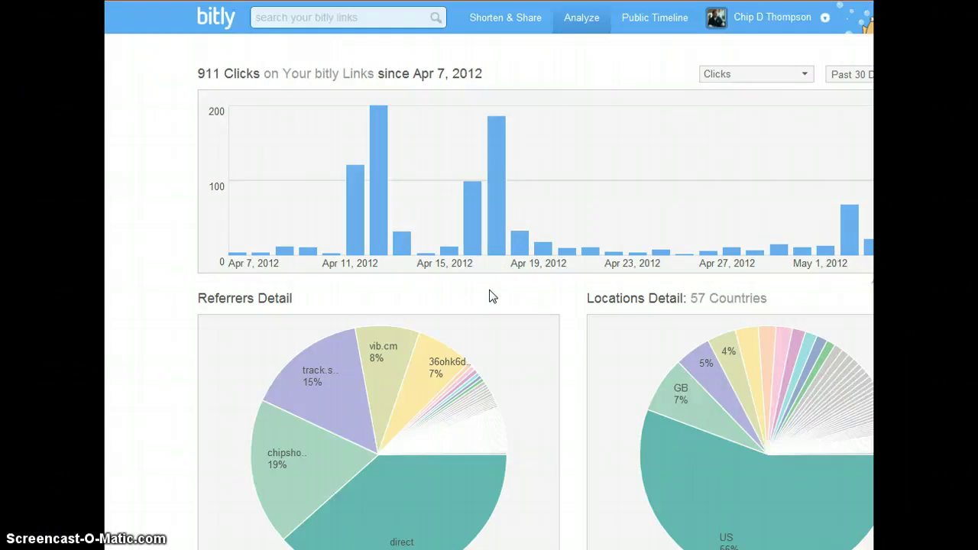
pyautogui.click(376, 255)
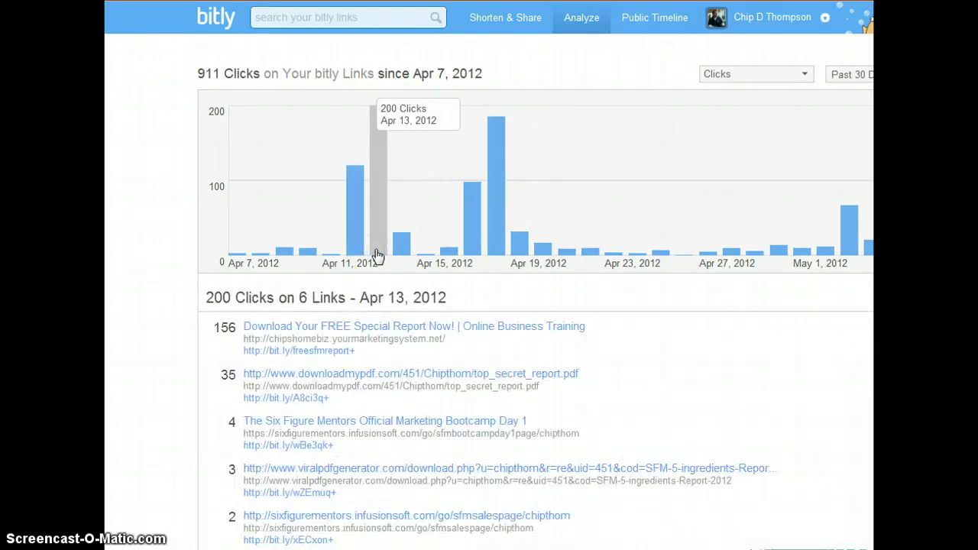
pyautogui.scroll(-1, 376, 254)
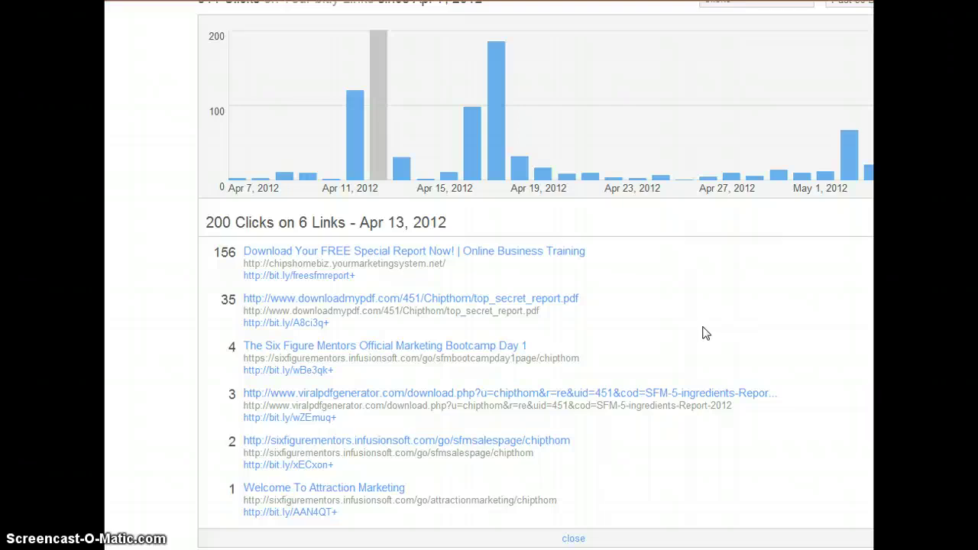
pyautogui.click(695, 326)
# Show the per-link click breakdown for April 17, 2012 and read through its links
pyautogui.scroll(1, 679, 321)
pyautogui.click(478, 223)
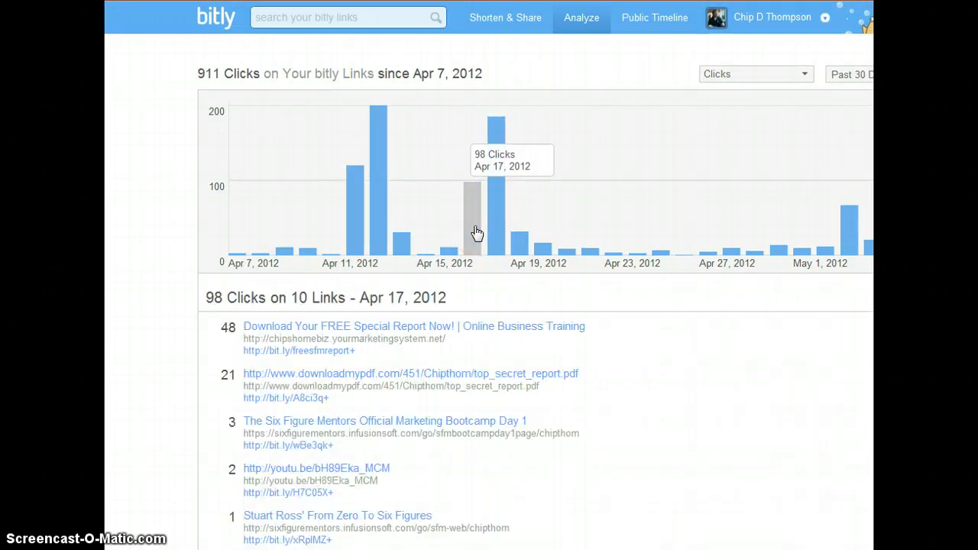
pyautogui.click(245, 330)
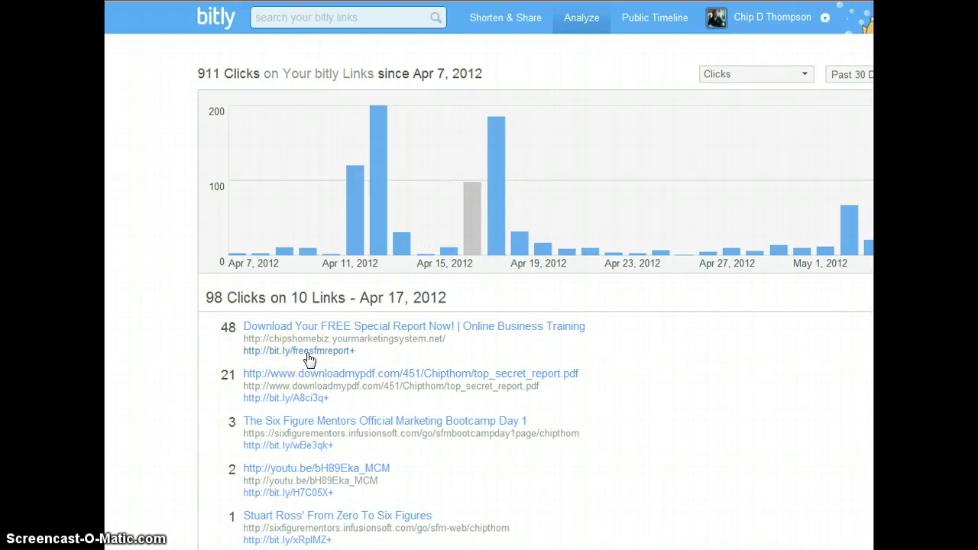
pyautogui.scroll(-5, 309, 359)
pyautogui.scroll(3, 309, 359)
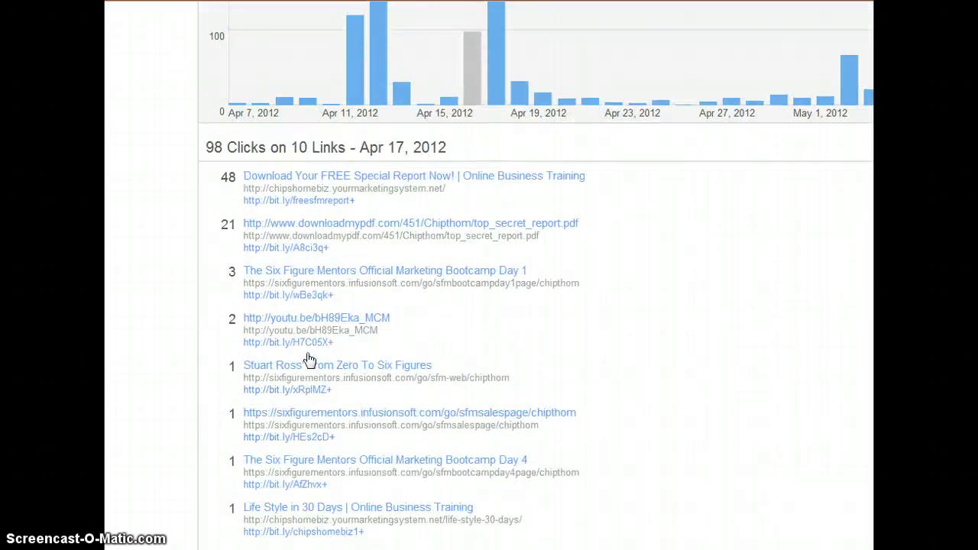
# Show the per-link click breakdown for April 19, 2012 and review the clicks on each link
pyautogui.click(519, 99)
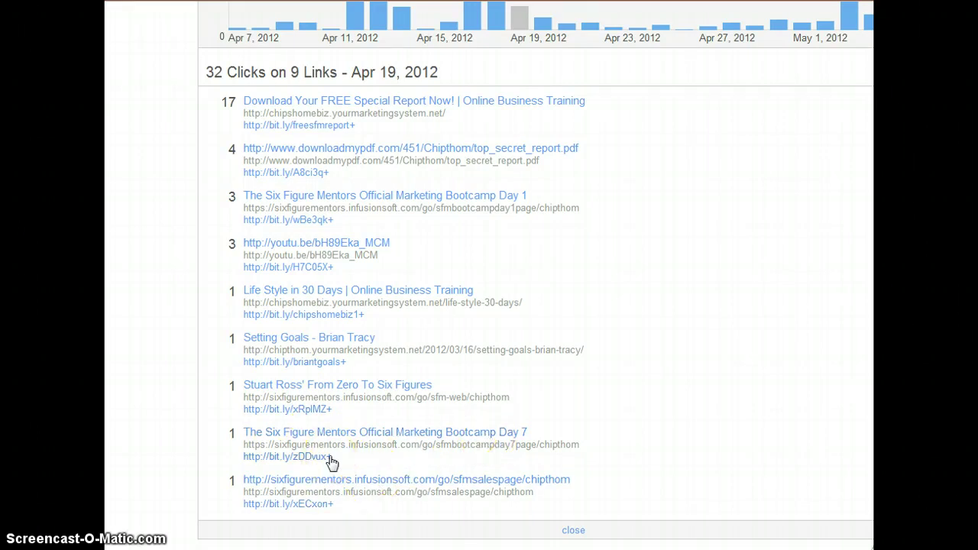
pyautogui.scroll(1, 331, 462)
pyautogui.scroll(1, 454, 446)
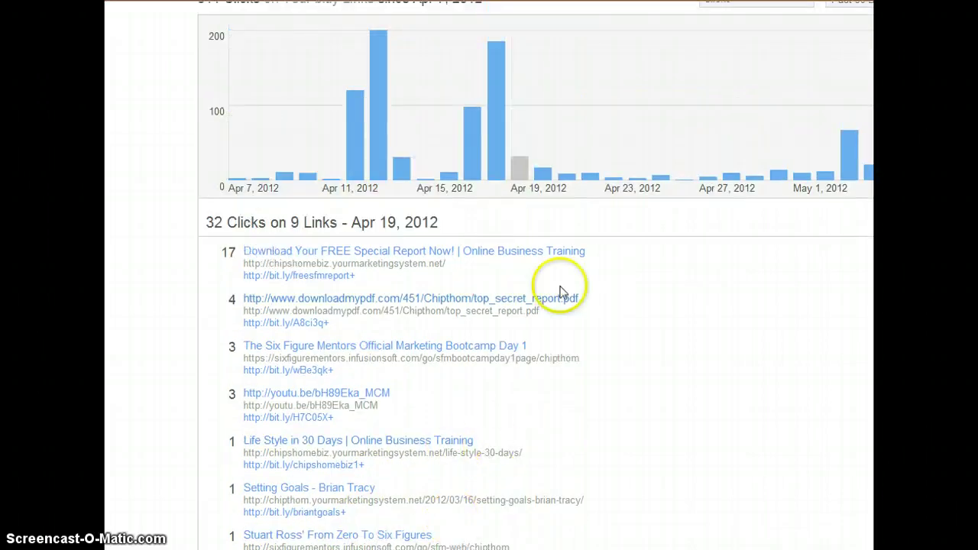
pyautogui.moveTo(523, 185)
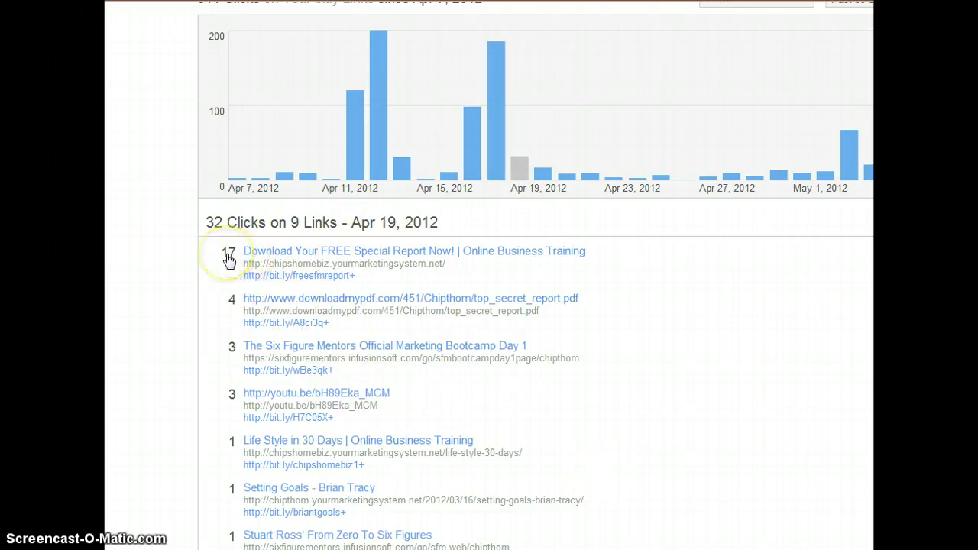
pyautogui.scroll(1, 229, 261)
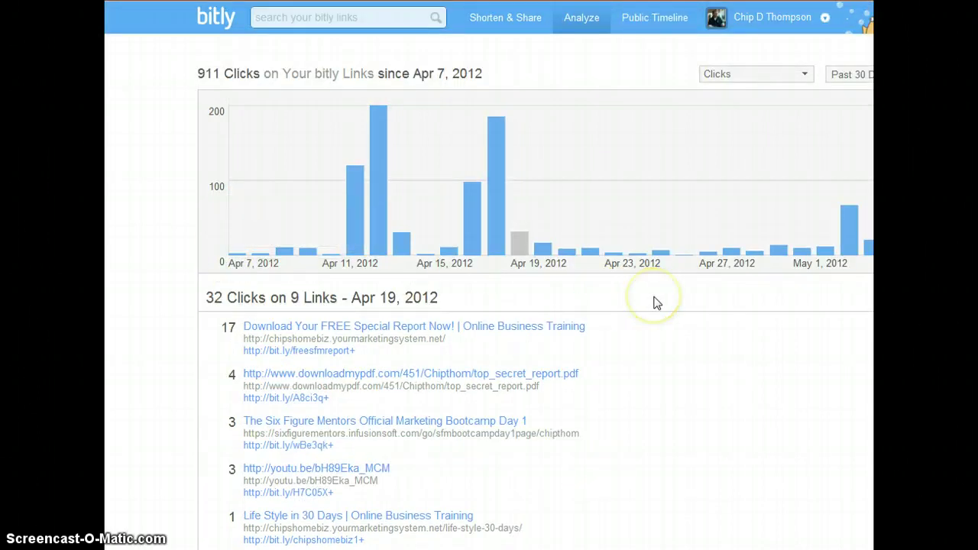
pyautogui.scroll(-4, 653, 303)
# Go back to the link shortening page and review the links on page 2 of the history
pyautogui.hotkey('alt', 'Left')
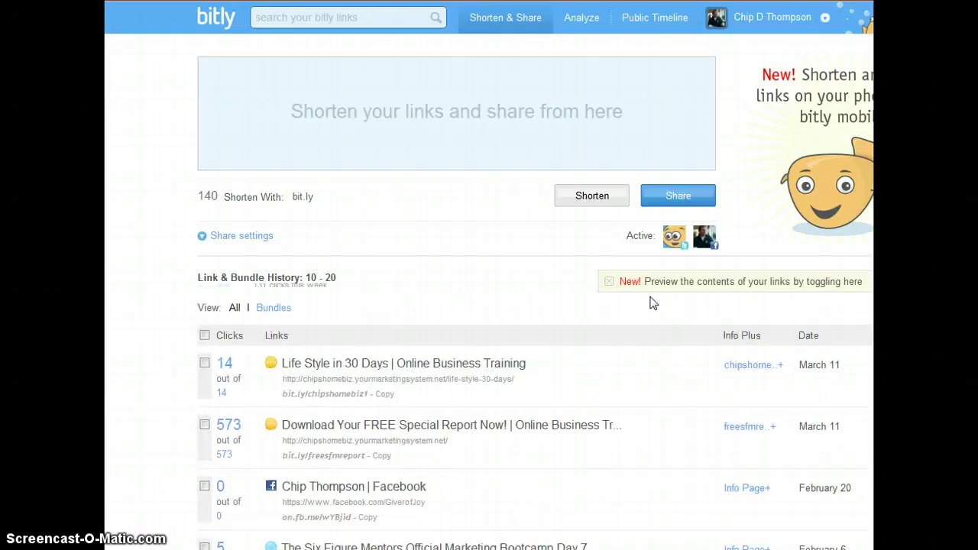
pyautogui.scroll(-1, 576, 292)
pyautogui.scroll(-1, 575, 292)
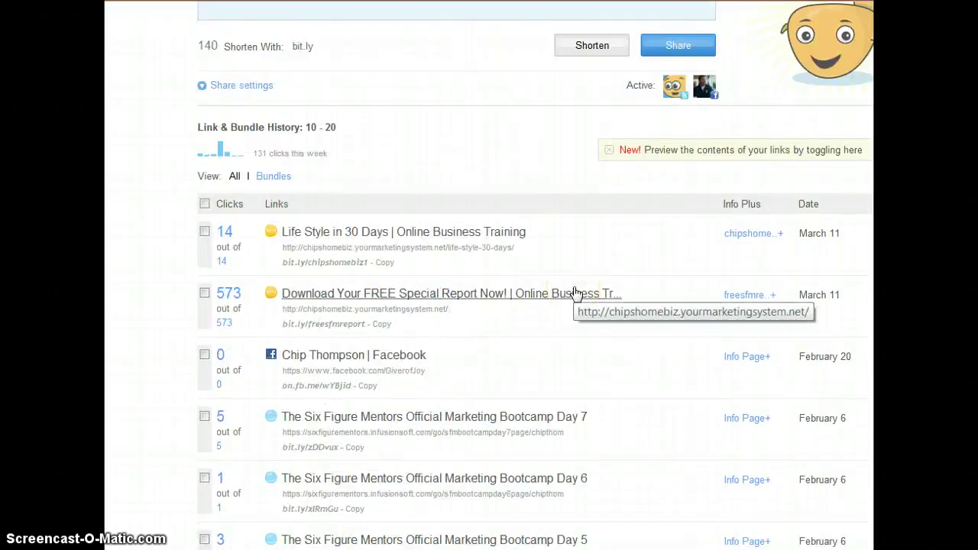
pyautogui.scroll(-1, 576, 292)
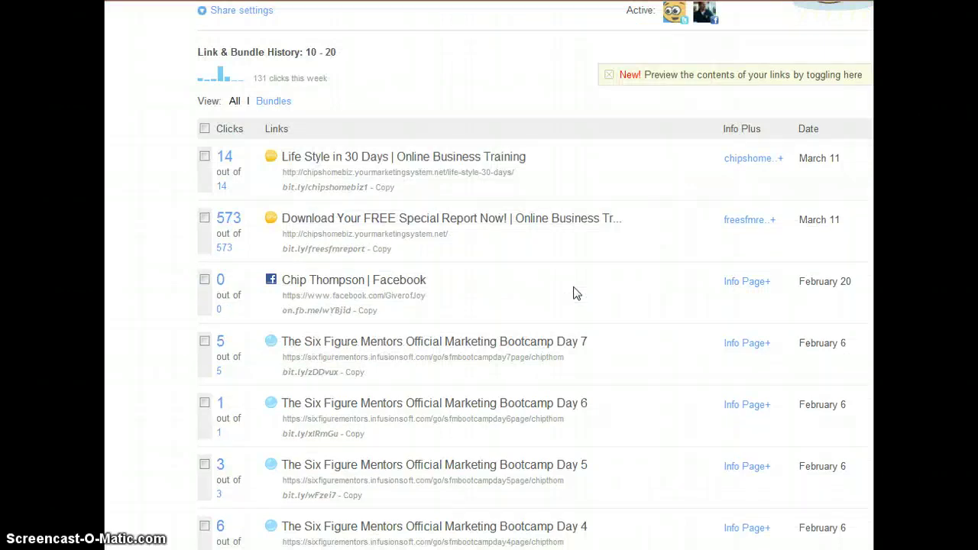
pyautogui.scroll(2, 576, 293)
pyautogui.scroll(-3, 575, 291)
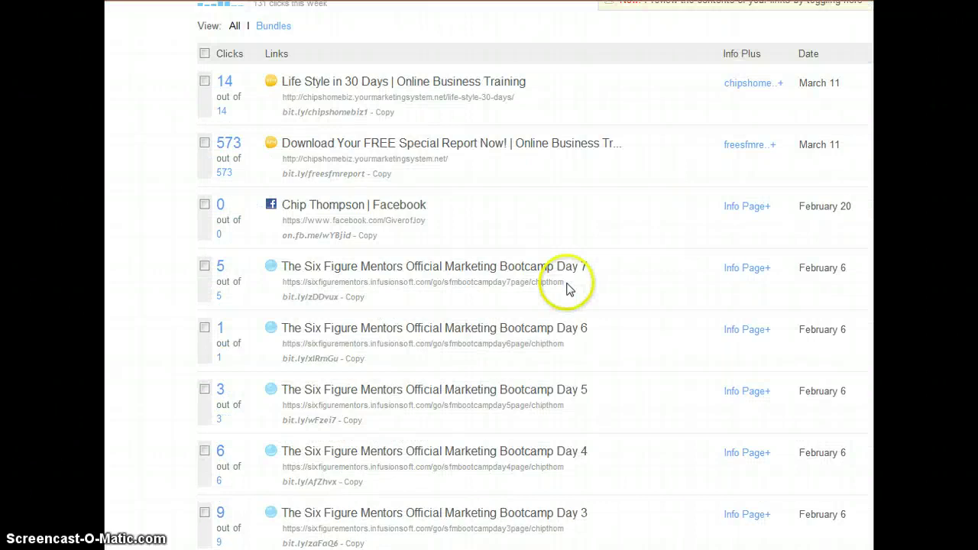
pyautogui.scroll(4, 569, 287)
pyautogui.click(411, 113)
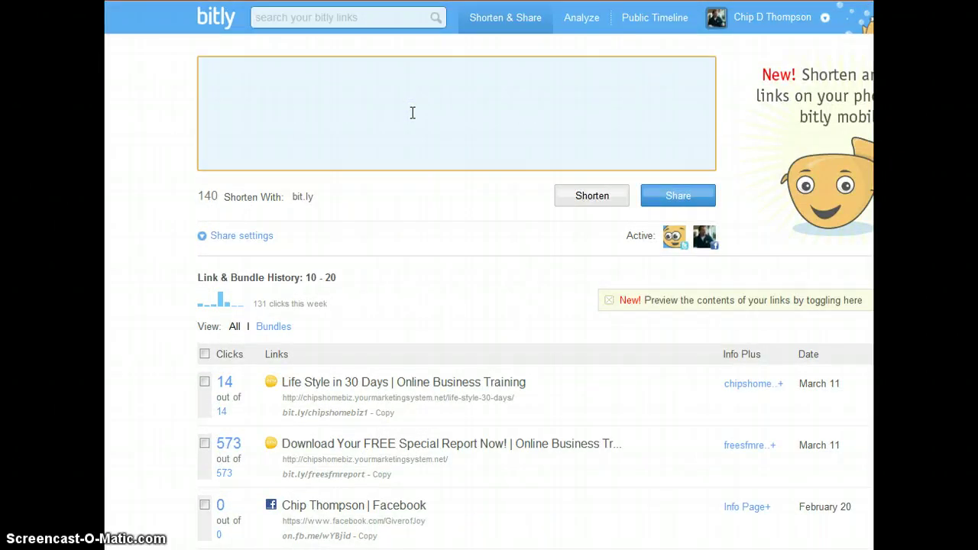
pyautogui.write('chip')
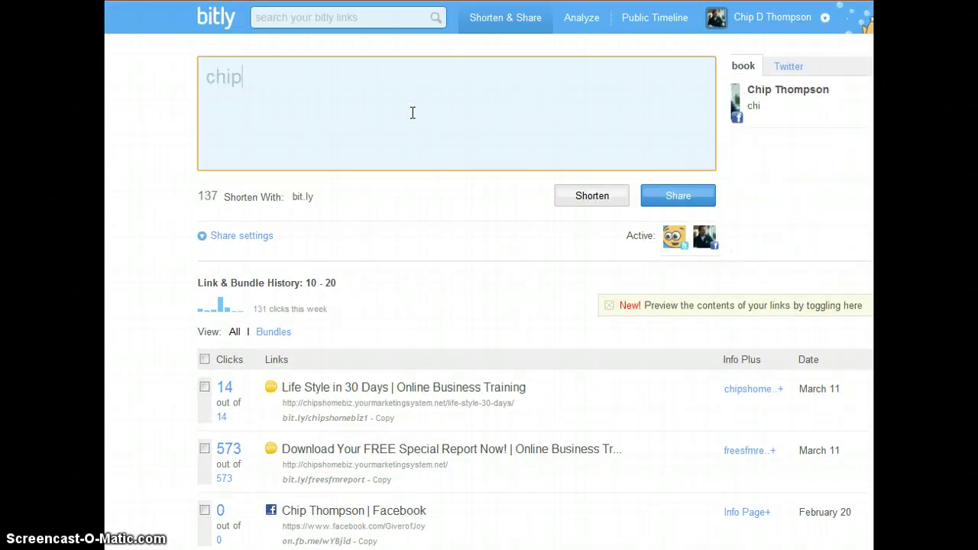
pyautogui.write('dthomp')
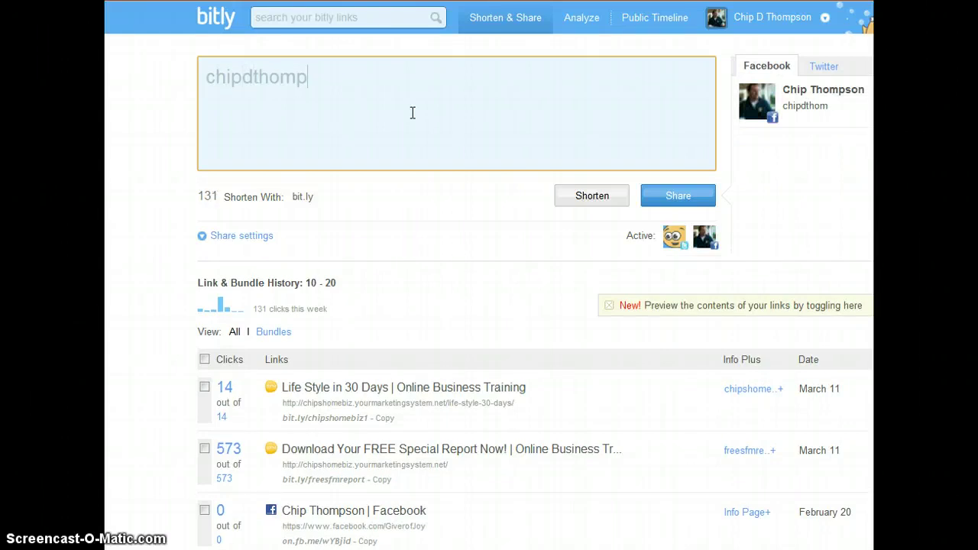
pyautogui.write('son.com')
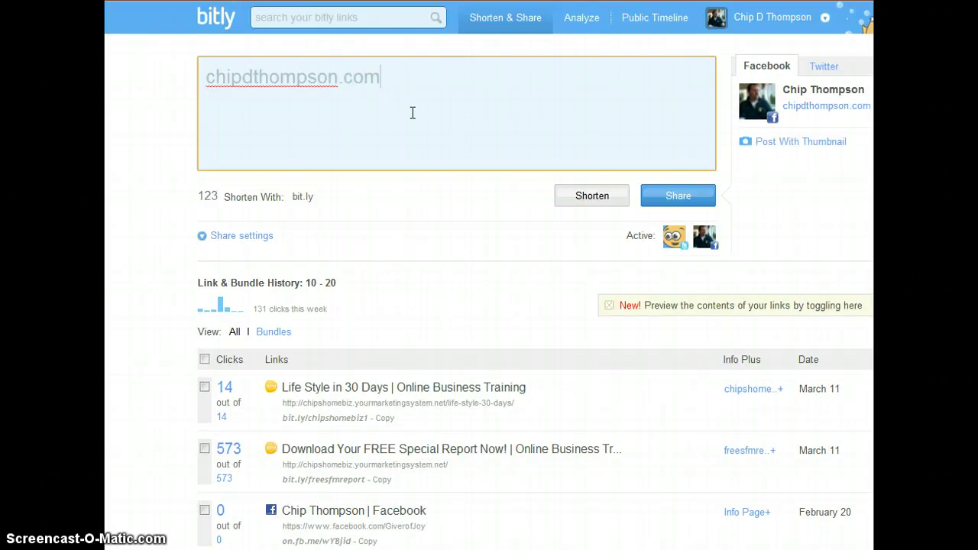
pyautogui.write('http')
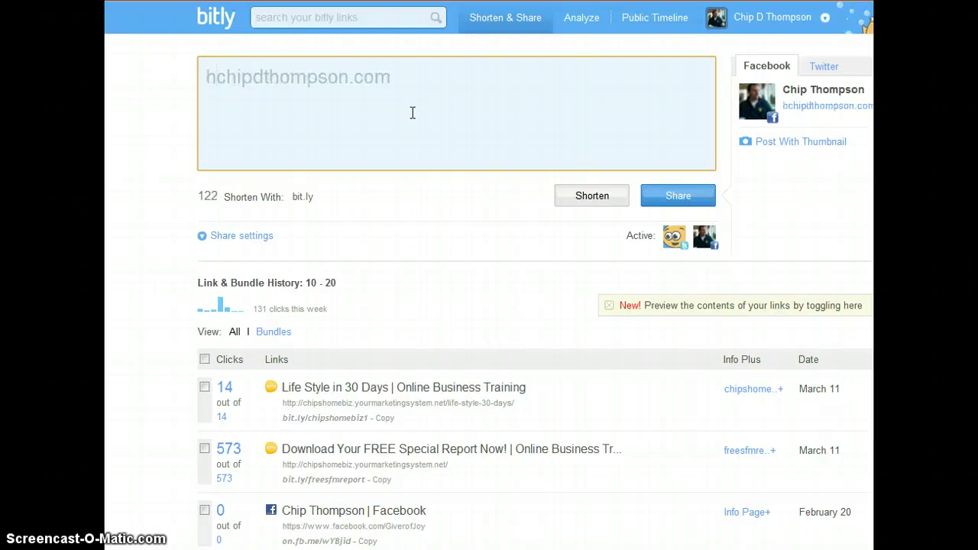
pyautogui.write('://')
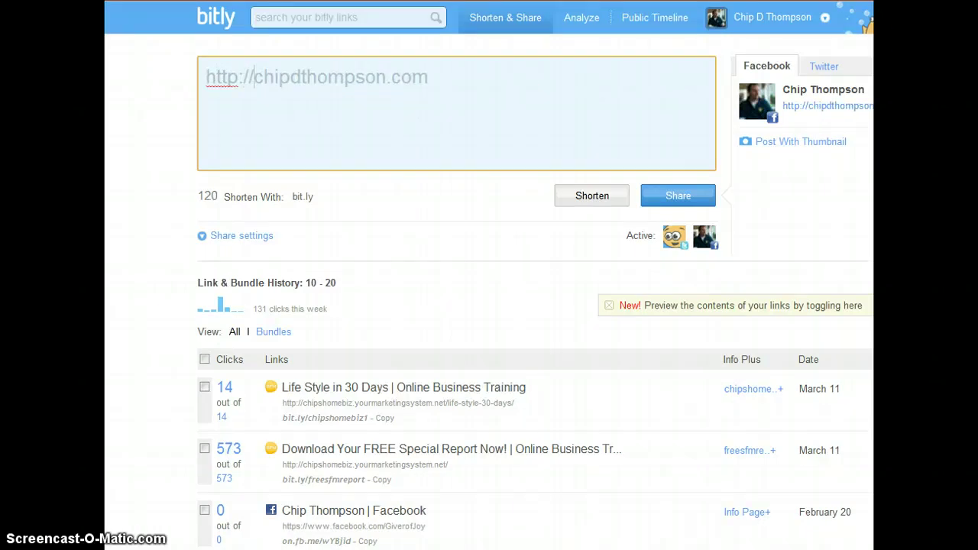
pyautogui.click(607, 200)
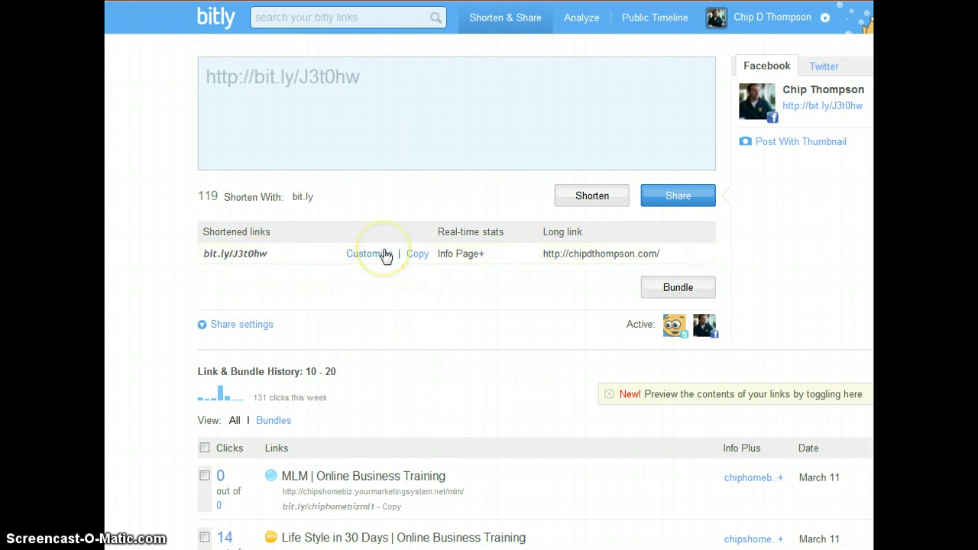
# Customize the new short link's ending to ChipsMainBlog
pyautogui.click(385, 255)
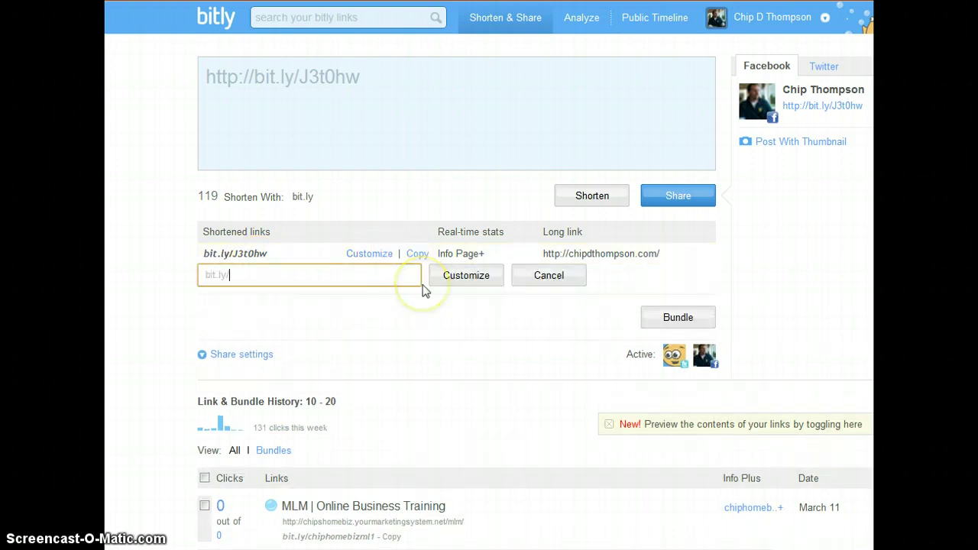
pyautogui.write('ChipsM')
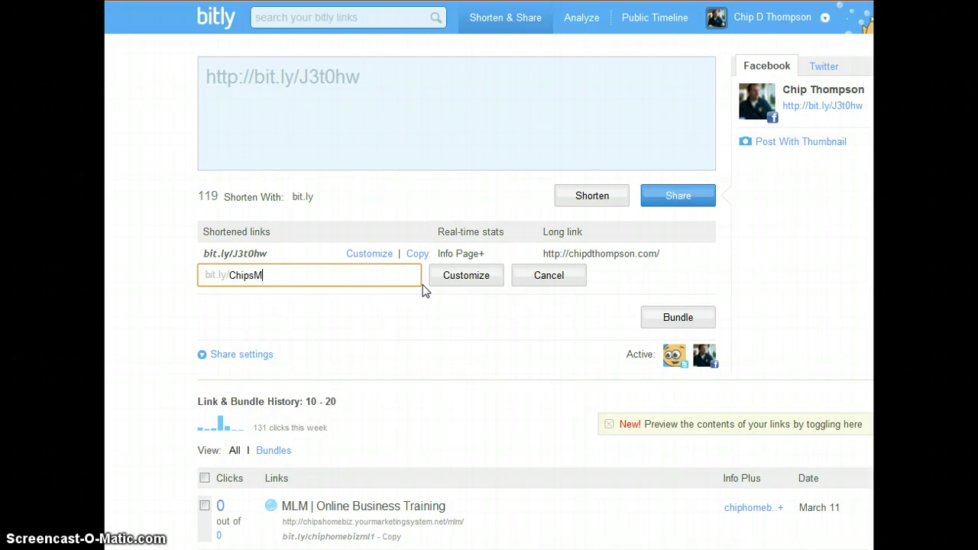
pyautogui.write('ainBlog')
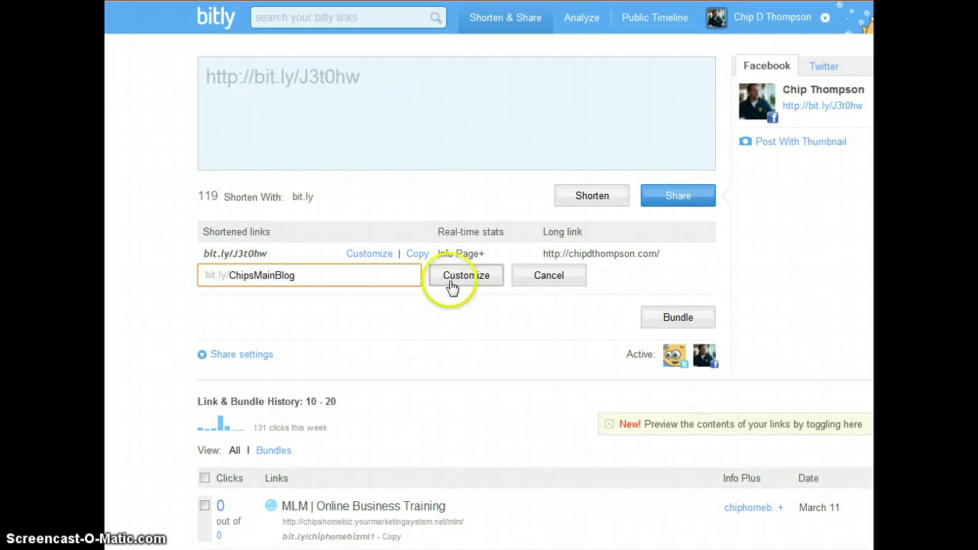
pyautogui.click(450, 278)
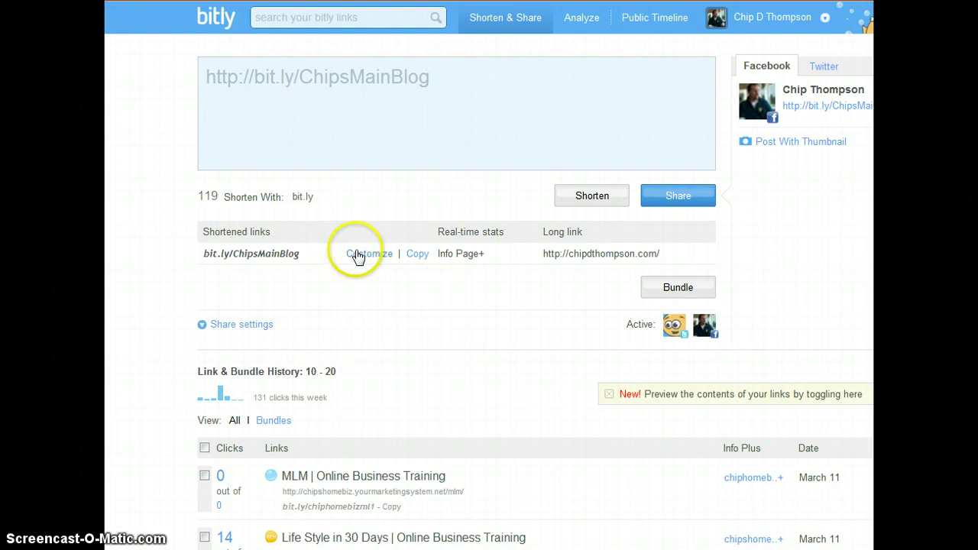
pyautogui.scroll(-1, 357, 258)
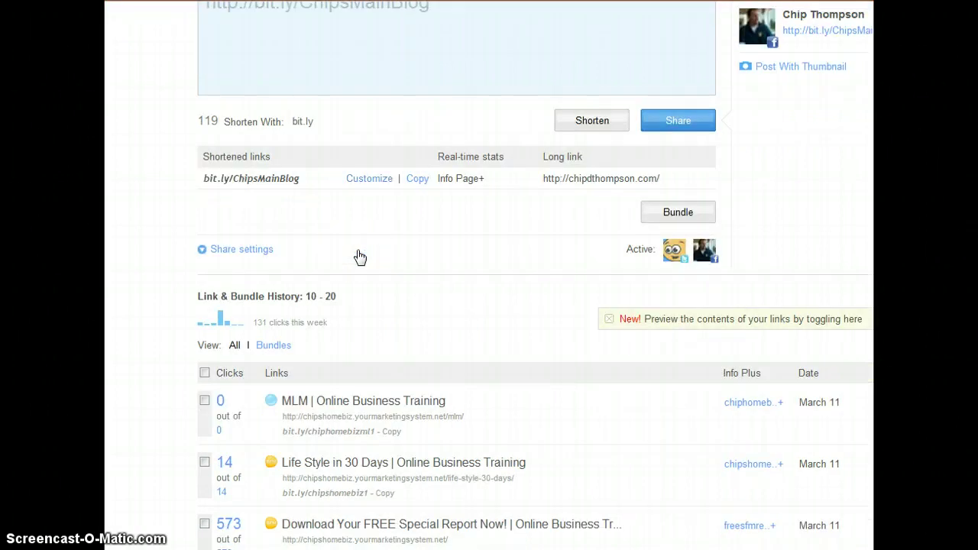